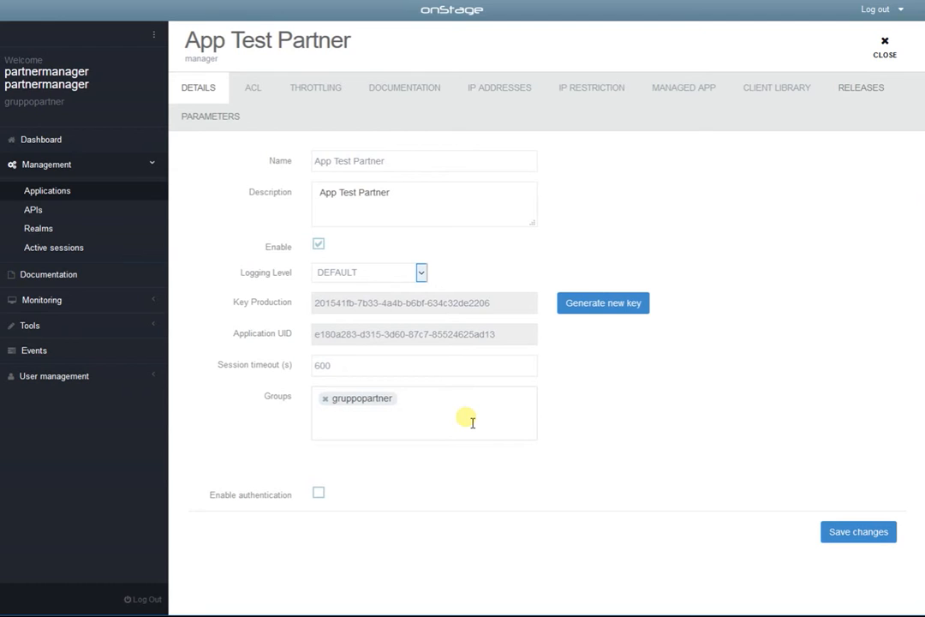
Step: Enable all endpoints of the /petstore/v1 API in the application's access control list
{"action": "triple_click", "coordinate": [383, 304]}
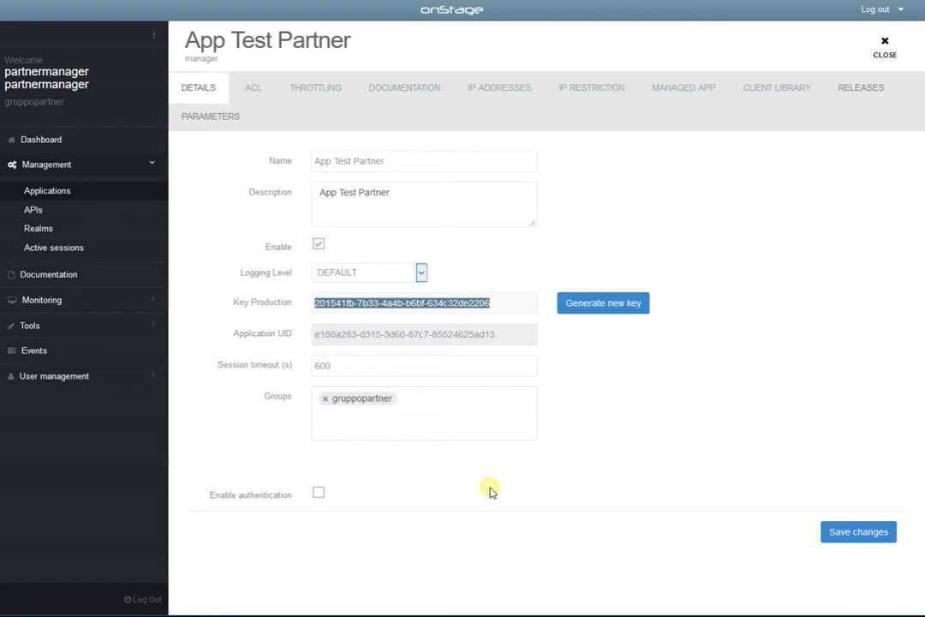
{"action": "left_click", "coordinate": [253, 91]}
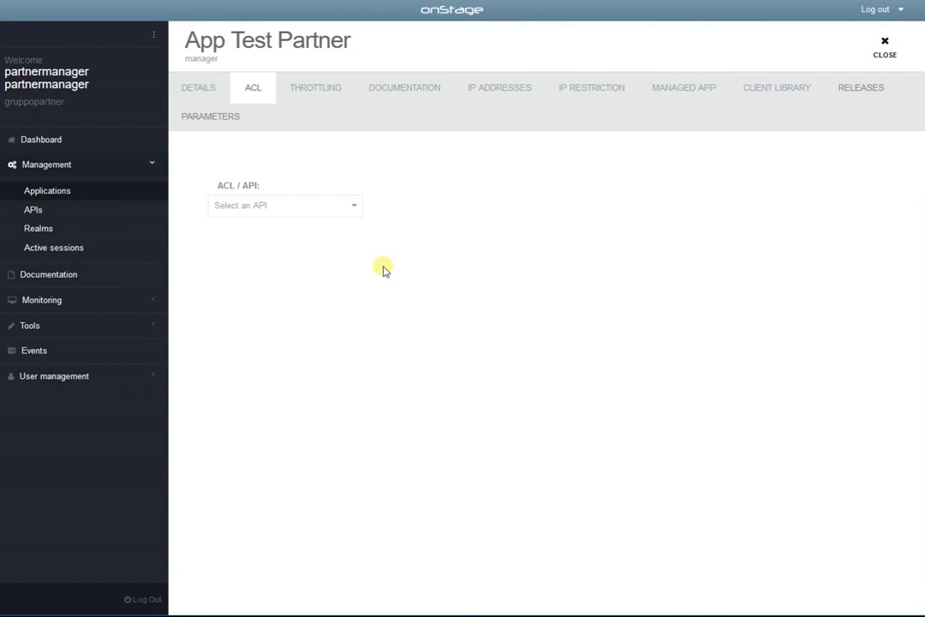
{"action": "left_click", "coordinate": [285, 205]}
{"action": "left_click", "coordinate": [287, 230]}
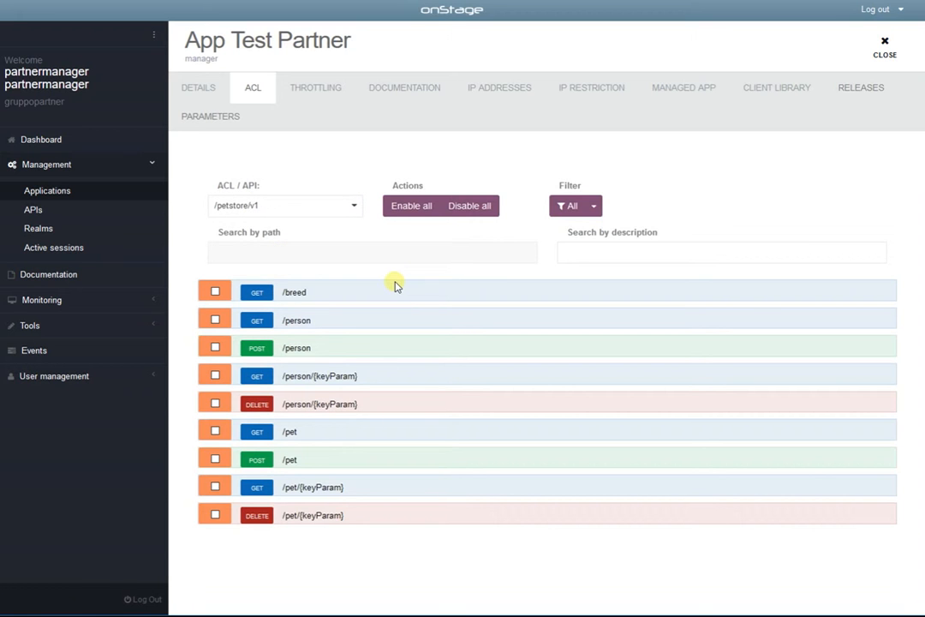
{"action": "left_click", "coordinate": [408, 207]}
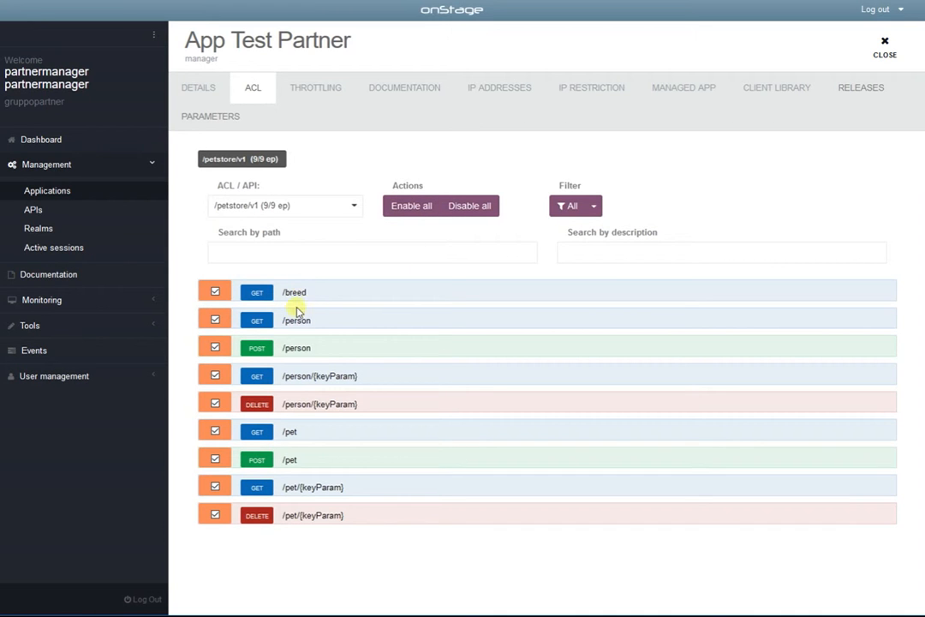
{"action": "left_click", "coordinate": [215, 348]}
{"action": "left_click", "coordinate": [215, 377]}
{"action": "left_click", "coordinate": [402, 211]}
Step: Start a throttling rule for the /petstore API with a MINUTE timebase and 10 calls
{"action": "left_click", "coordinate": [325, 88]}
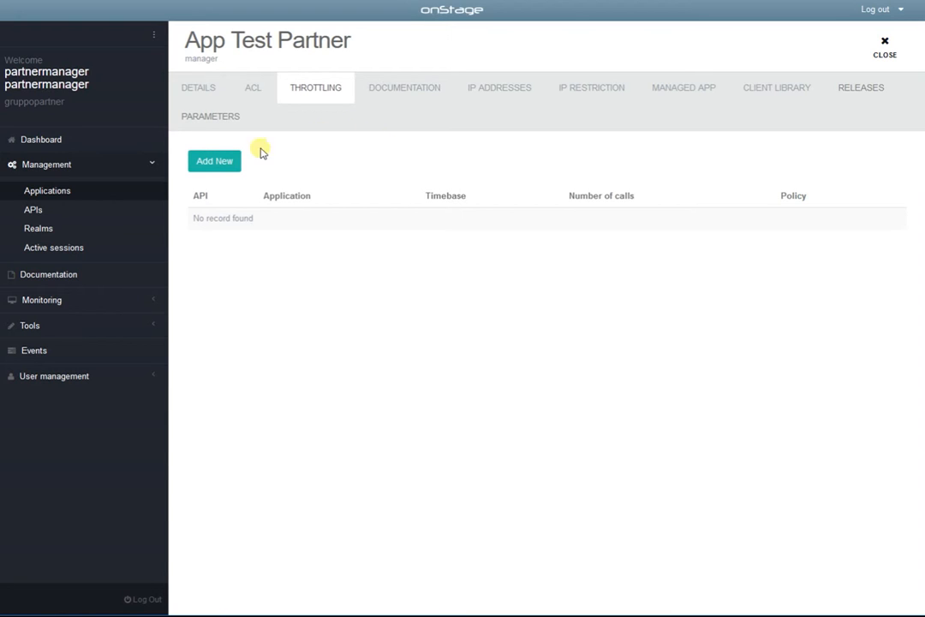
{"action": "left_click", "coordinate": [214, 161]}
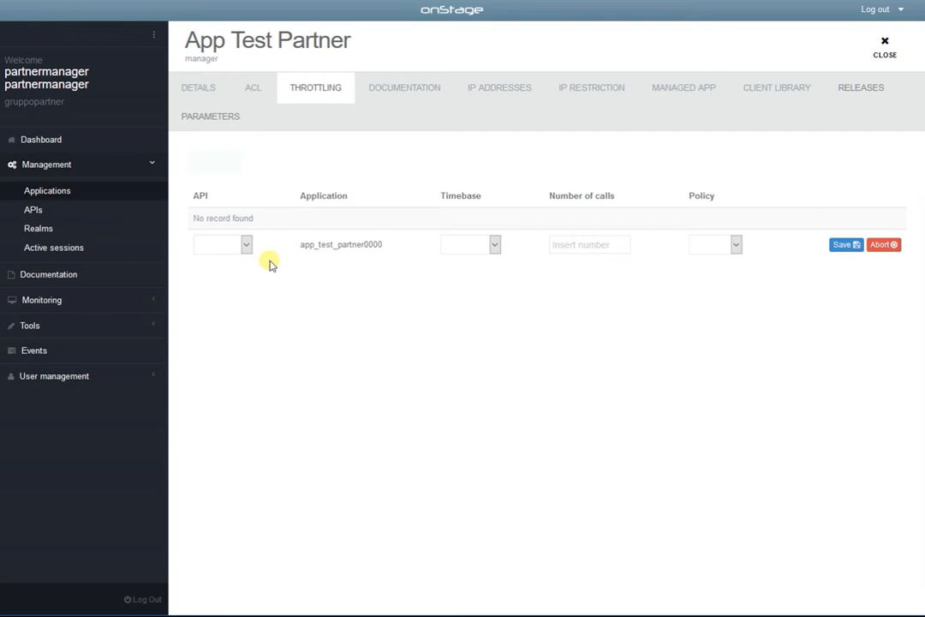
{"action": "left_click", "coordinate": [230, 244]}
{"action": "left_click", "coordinate": [228, 260]}
{"action": "left_click", "coordinate": [458, 247]}
{"action": "left_click", "coordinate": [464, 271]}
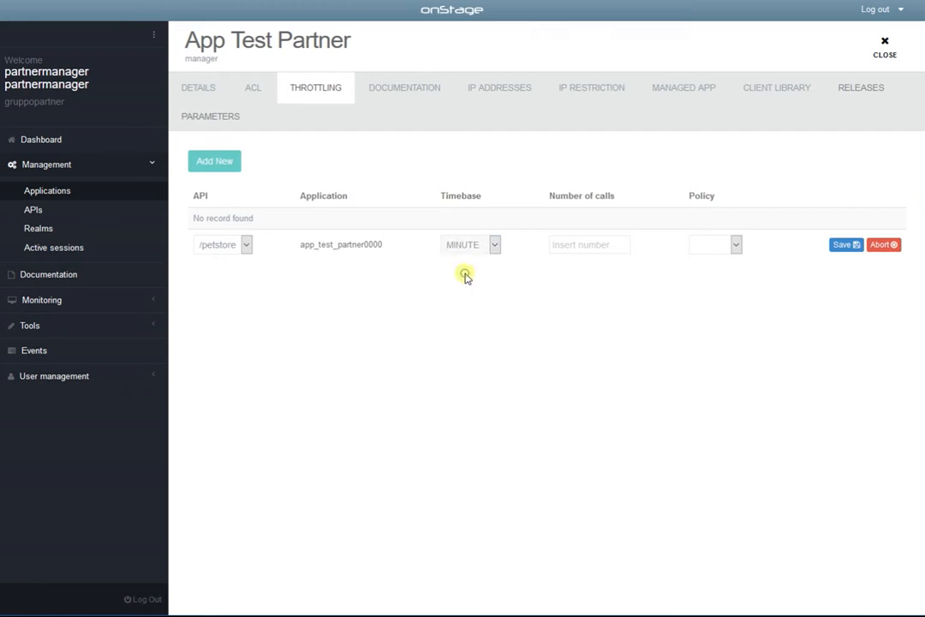
{"action": "left_click", "coordinate": [572, 247]}
{"action": "type", "text": "10"}
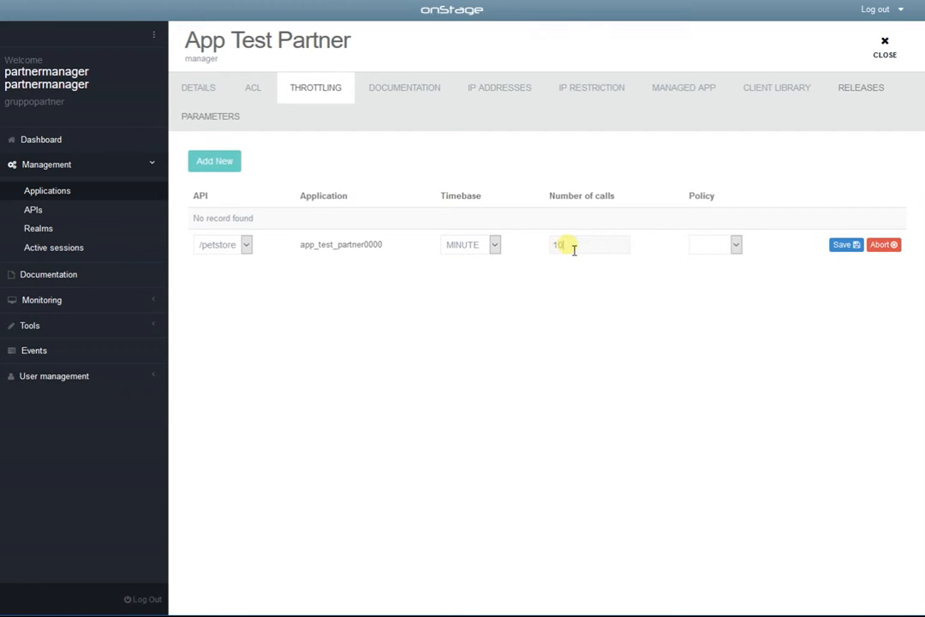
Step: Set the throttling rule's policy to BLOCK and save the rule
{"action": "left_click", "coordinate": [715, 246]}
{"action": "left_click", "coordinate": [712, 259]}
{"action": "left_click", "coordinate": [708, 247]}
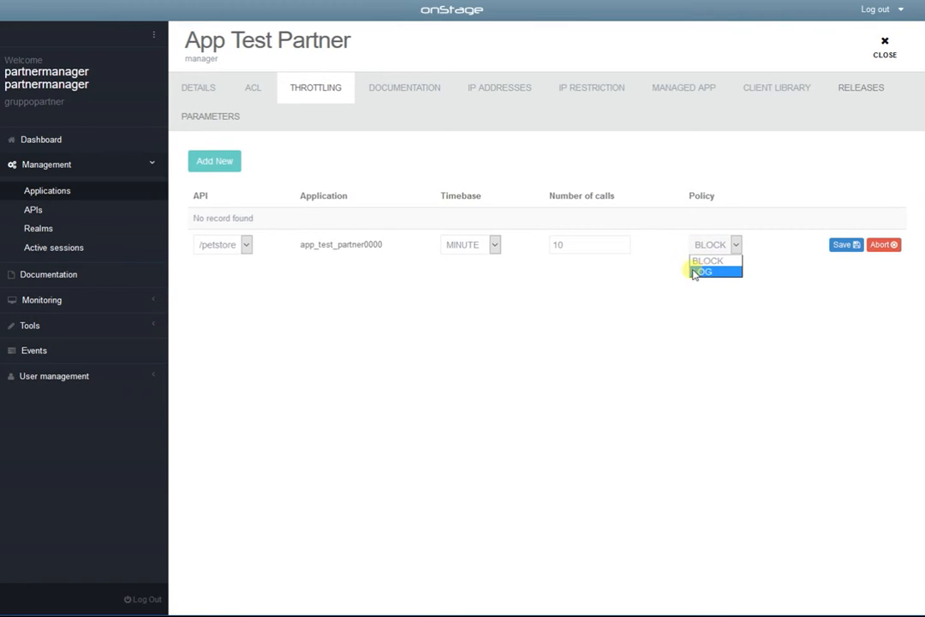
{"action": "left_click", "coordinate": [668, 282]}
{"action": "left_click", "coordinate": [845, 246]}
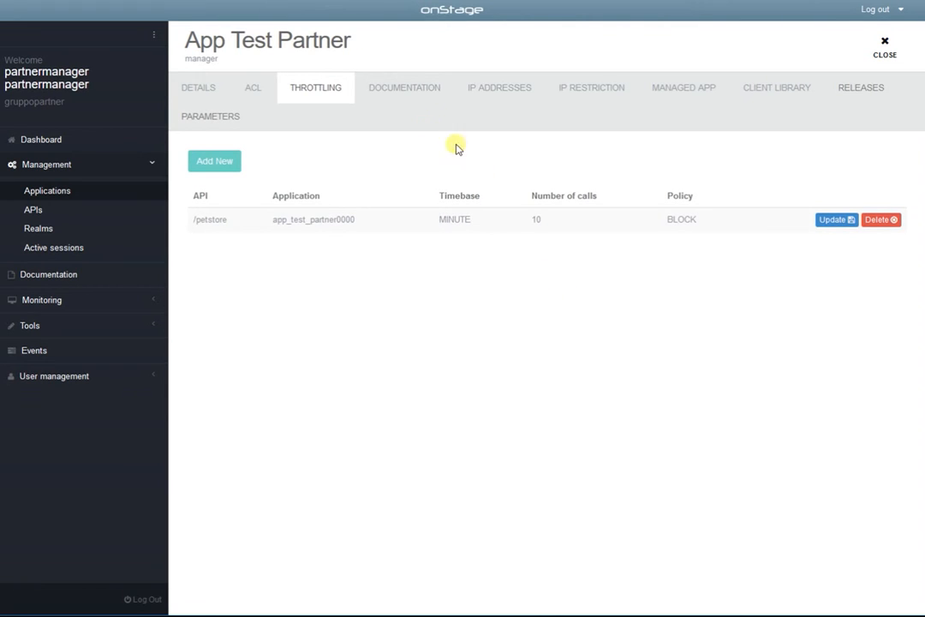
Step: Show the application's documentation for the /petstore/v1 API and expand its GET /breed operation
{"action": "left_click", "coordinate": [405, 95]}
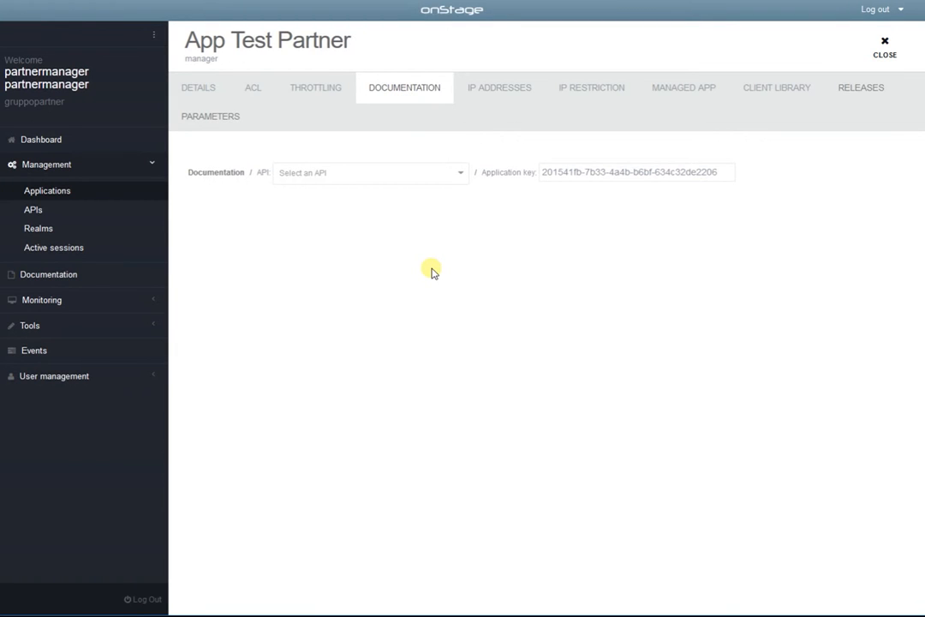
{"action": "left_click", "coordinate": [316, 176]}
{"action": "left_click", "coordinate": [321, 213]}
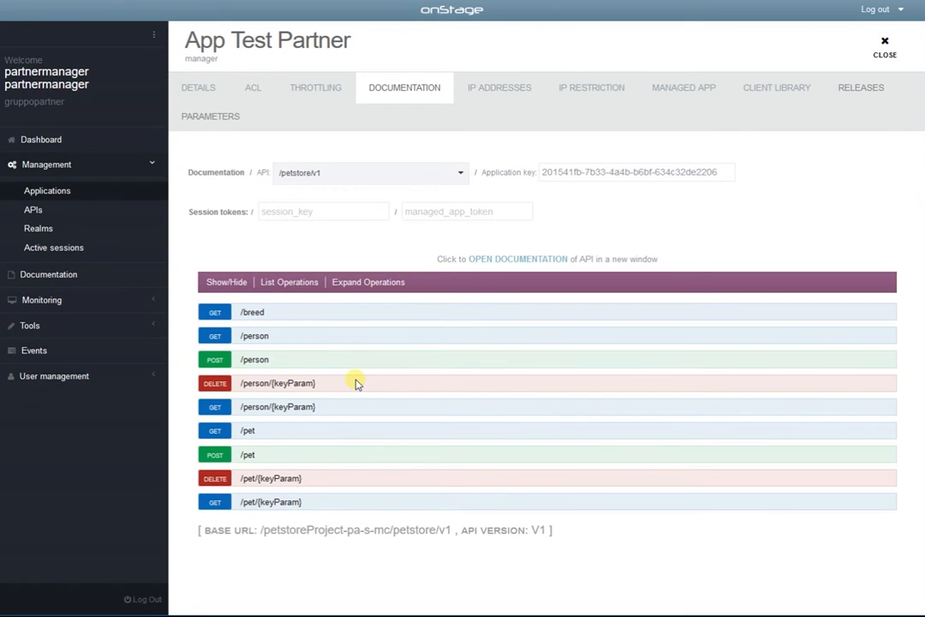
{"action": "triple_click", "coordinate": [583, 173]}
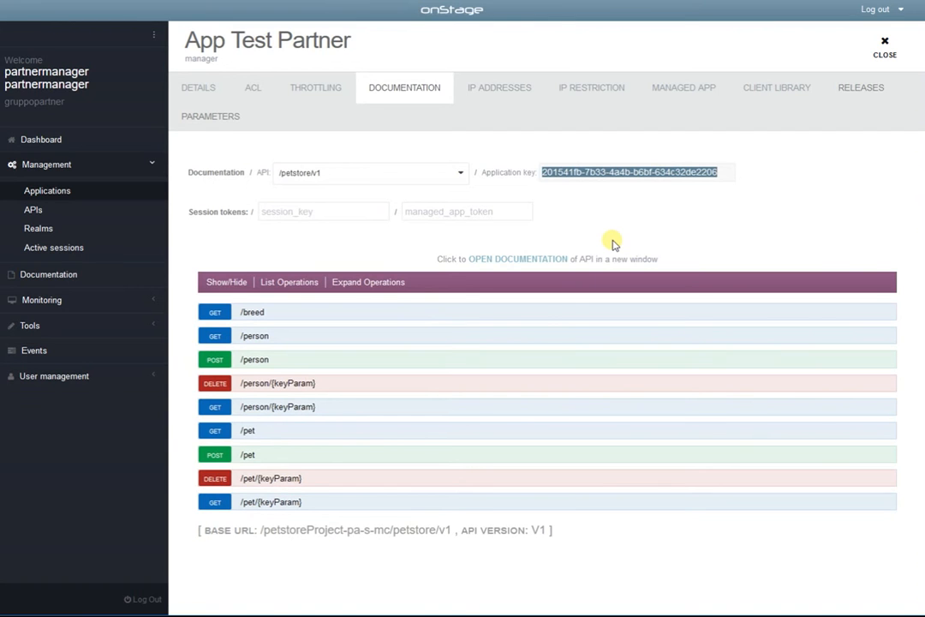
{"action": "left_click", "coordinate": [214, 312]}
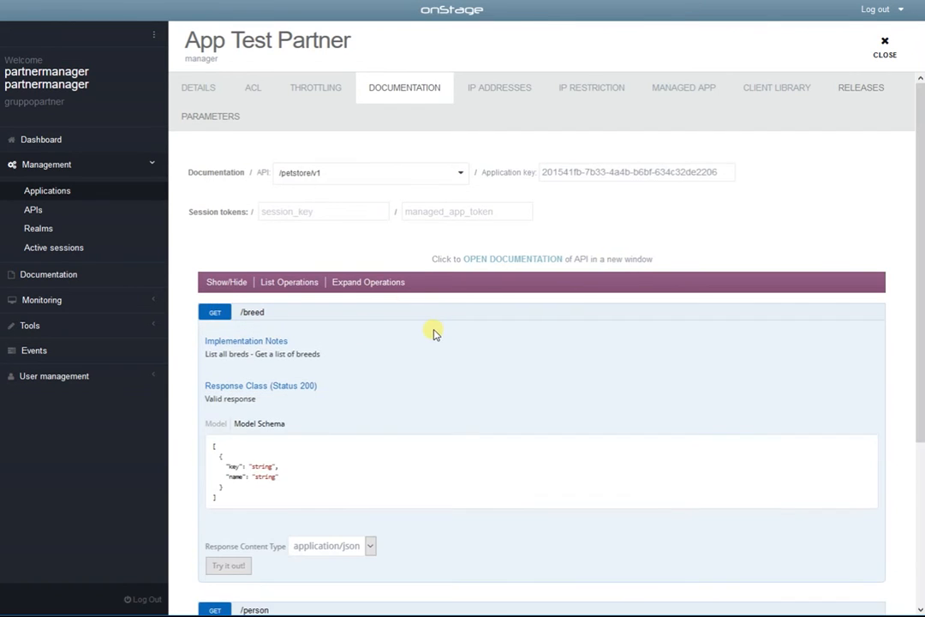
Step: Send a test GET /breed request with the application/json content type and review its response
{"action": "scroll", "coordinate": [557, 286], "scroll_direction": "down", "scroll_amount": 2}
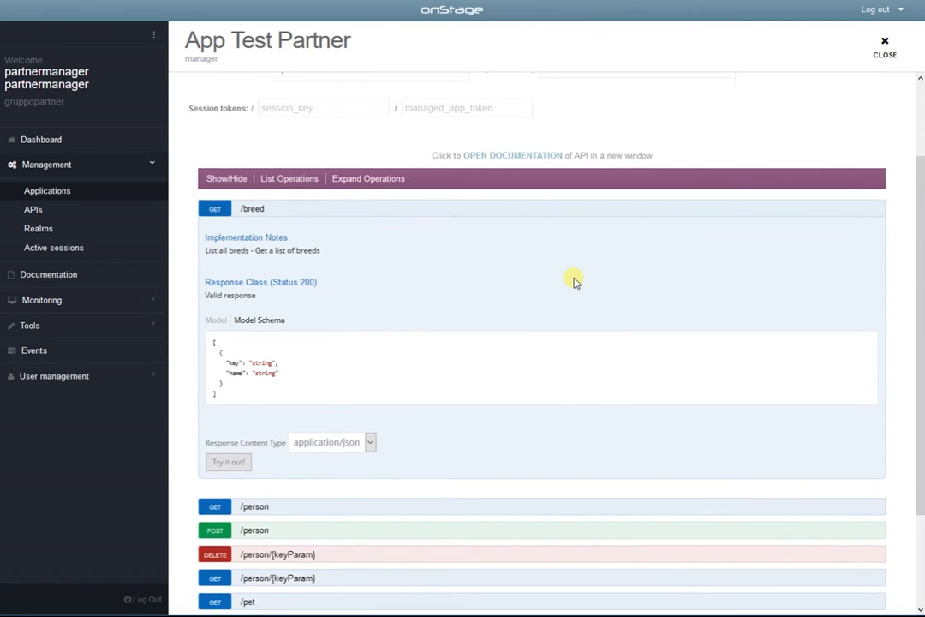
{"action": "scroll", "coordinate": [574, 281], "scroll_direction": "down", "scroll_amount": 1}
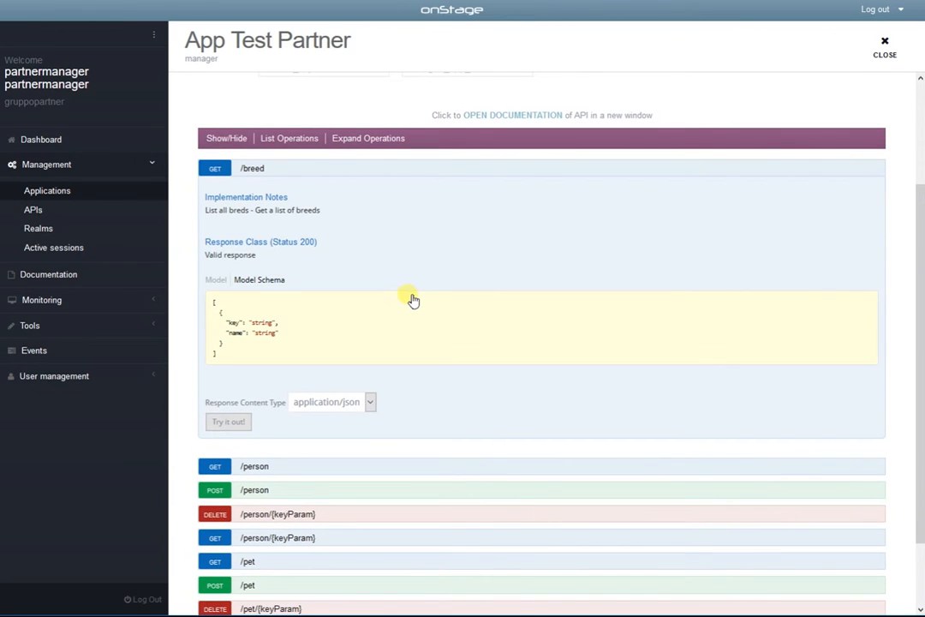
{"action": "scroll", "coordinate": [423, 305], "scroll_direction": "down", "scroll_amount": 1}
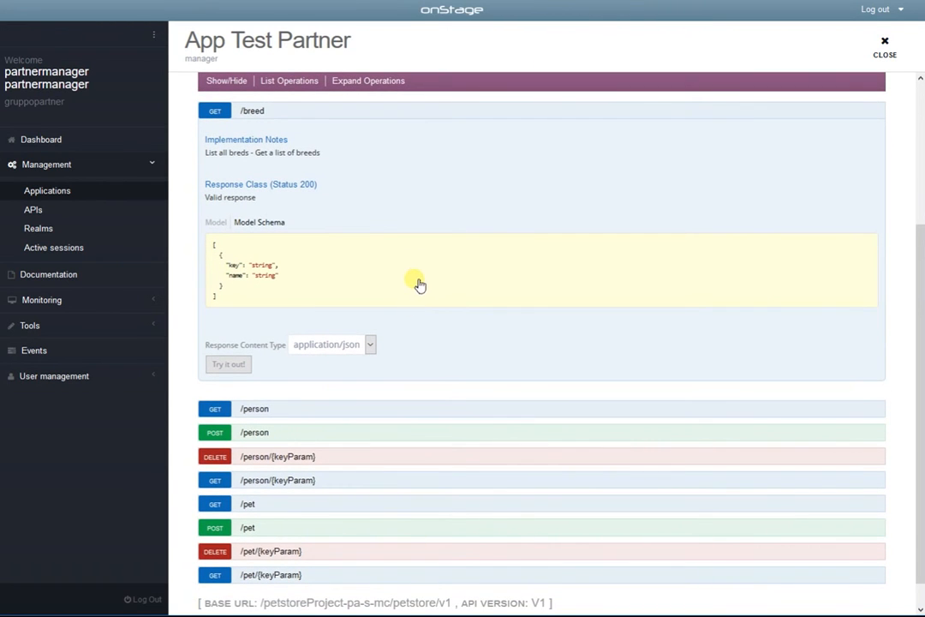
{"action": "scroll", "coordinate": [415, 276], "scroll_direction": "down", "scroll_amount": 1}
{"action": "left_click", "coordinate": [236, 336]}
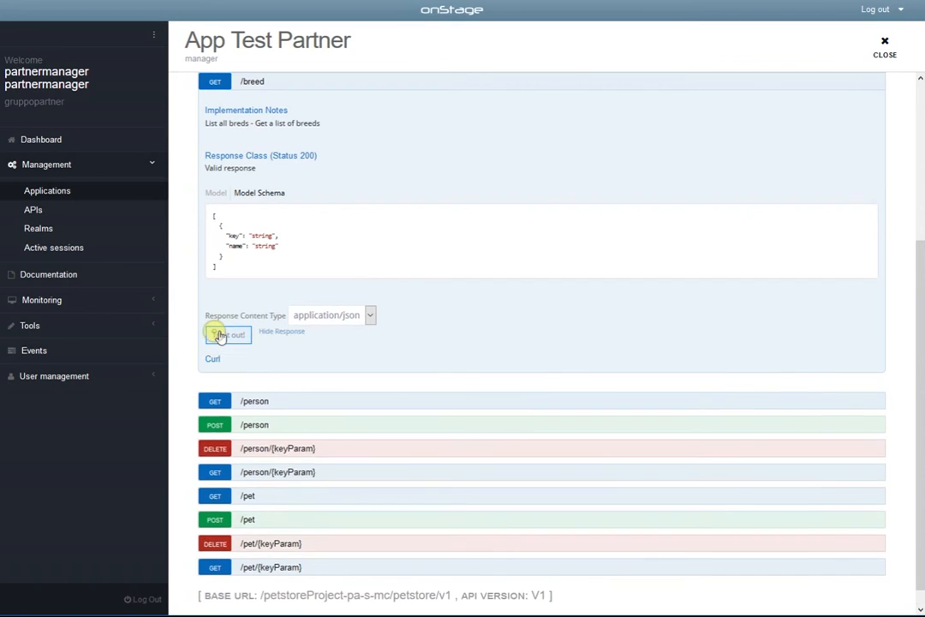
{"action": "scroll", "coordinate": [470, 293], "scroll_direction": "down", "scroll_amount": 2}
{"action": "scroll", "coordinate": [420, 334], "scroll_direction": "down", "scroll_amount": 6}
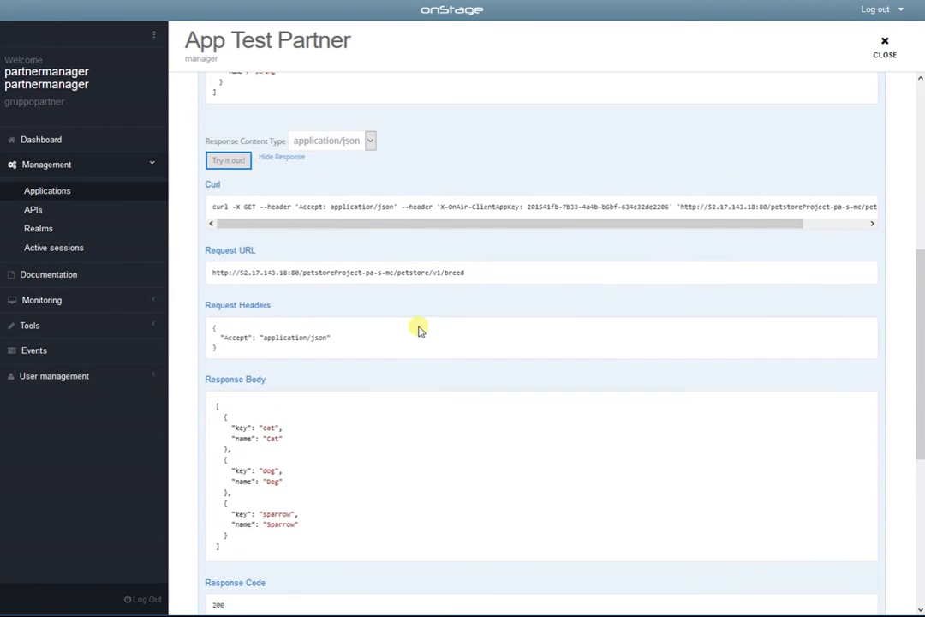
{"action": "scroll", "coordinate": [417, 302], "scroll_direction": "down", "scroll_amount": 2}
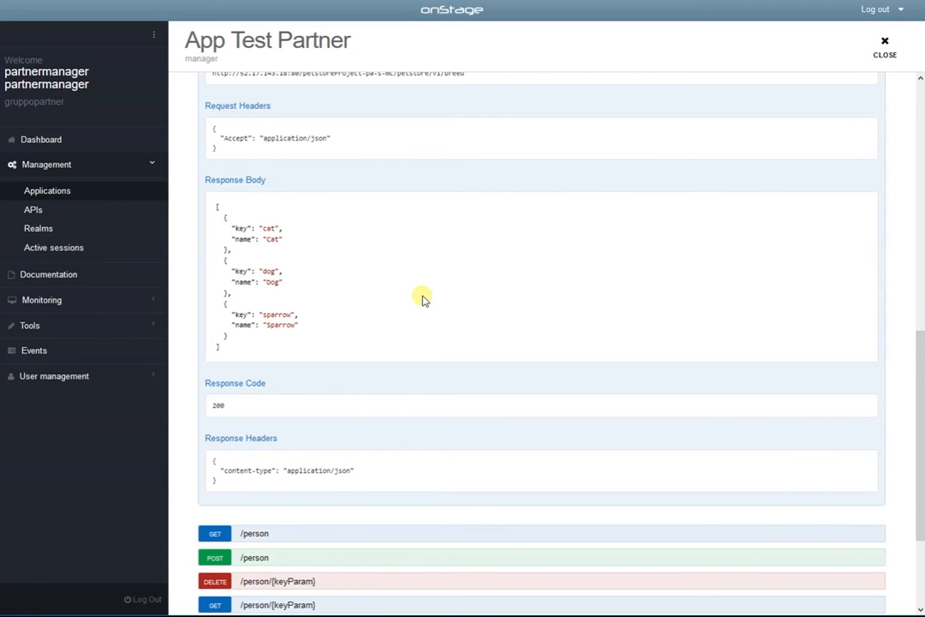
{"action": "scroll", "coordinate": [422, 299], "scroll_direction": "up", "scroll_amount": 4}
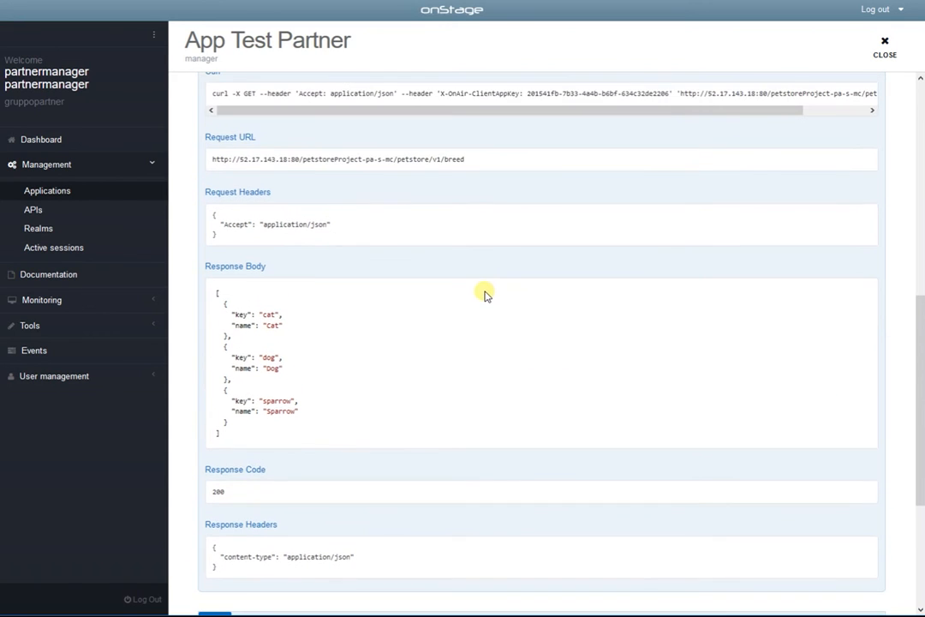
{"action": "scroll", "coordinate": [486, 295], "scroll_direction": "up", "scroll_amount": 3}
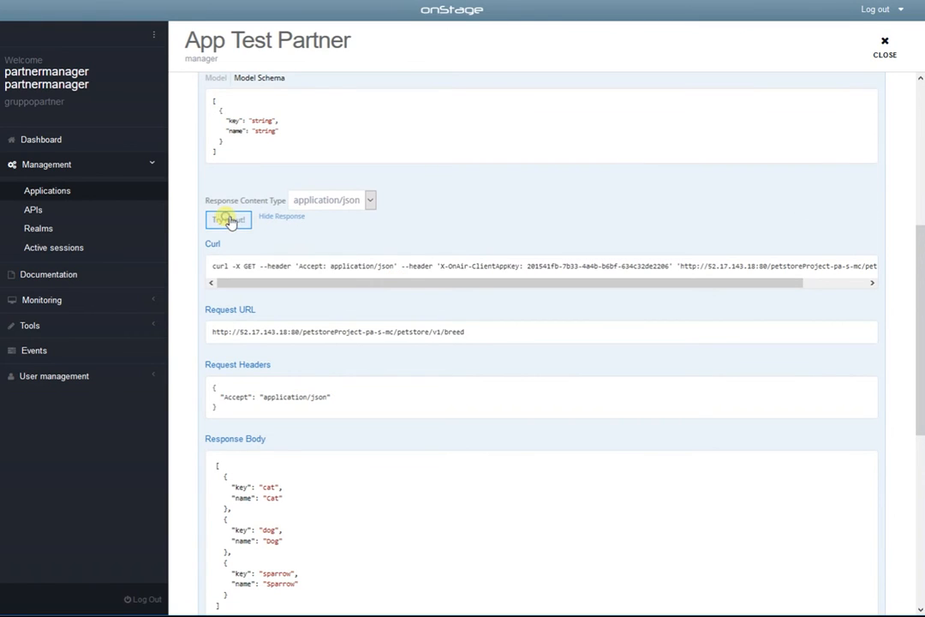
Step: Resend the GET /breed request to test throttling, and inspect the response code and response headers
{"action": "left_click", "coordinate": [227, 220]}
{"action": "scroll", "coordinate": [411, 263], "scroll_direction": "down", "scroll_amount": 1}
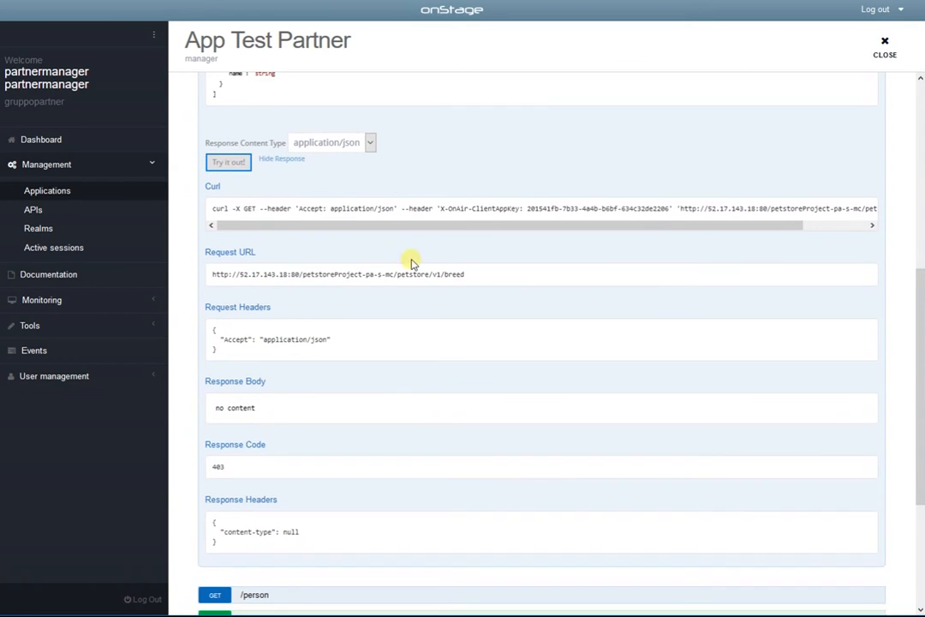
{"action": "scroll", "coordinate": [411, 263], "scroll_direction": "down", "scroll_amount": 1}
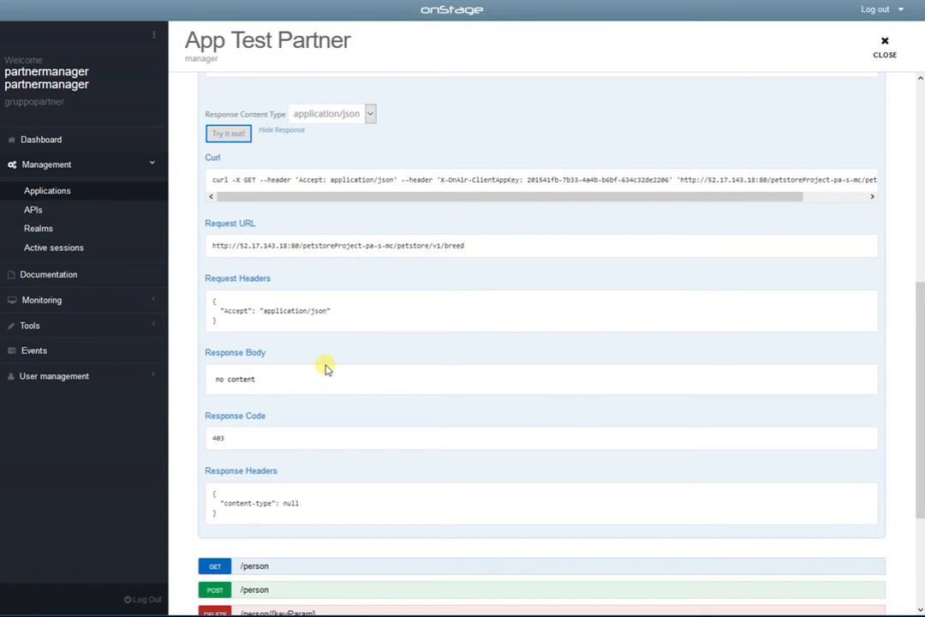
{"action": "double_click", "coordinate": [230, 438]}
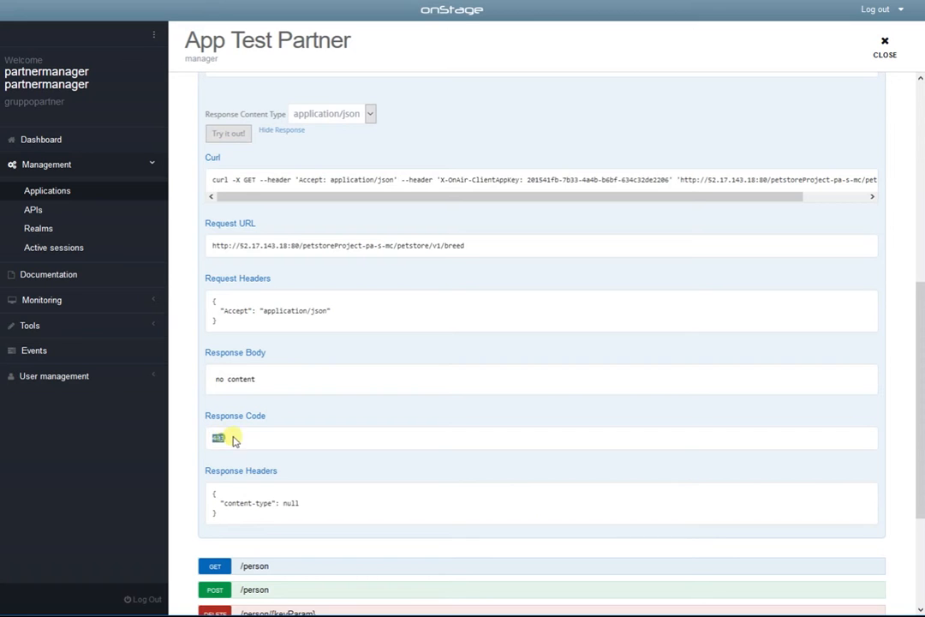
{"action": "scroll", "coordinate": [361, 388], "scroll_direction": "down", "scroll_amount": 1}
{"action": "left_click", "coordinate": [300, 477]}
{"action": "double_click", "coordinate": [295, 473]}
{"action": "scroll", "coordinate": [411, 384], "scroll_direction": "down", "scroll_amount": 1}
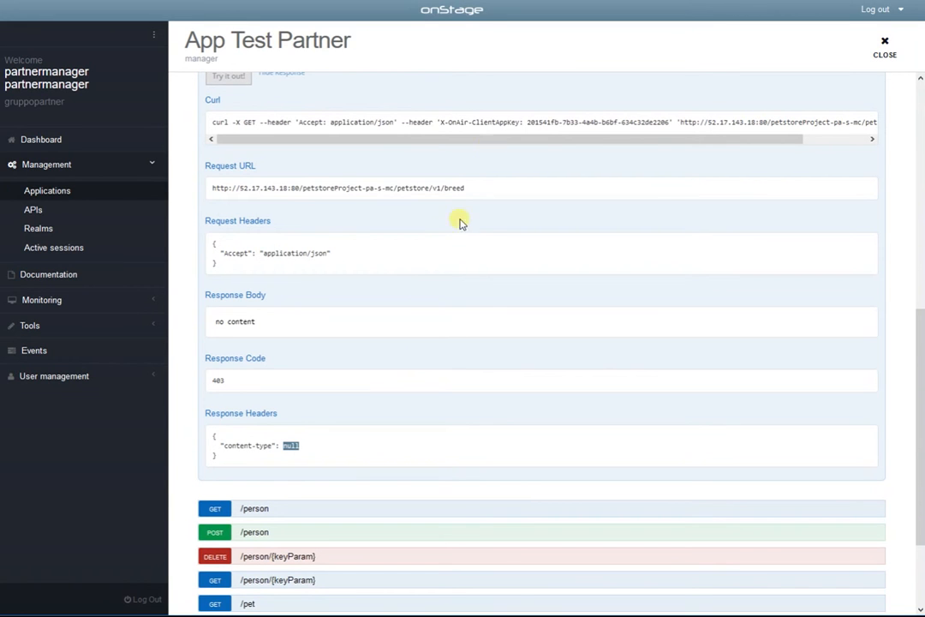
Step: Open a blank CIDR address entry in the application's IP address list
{"action": "scroll", "coordinate": [435, 198], "scroll_direction": "up", "scroll_amount": 10}
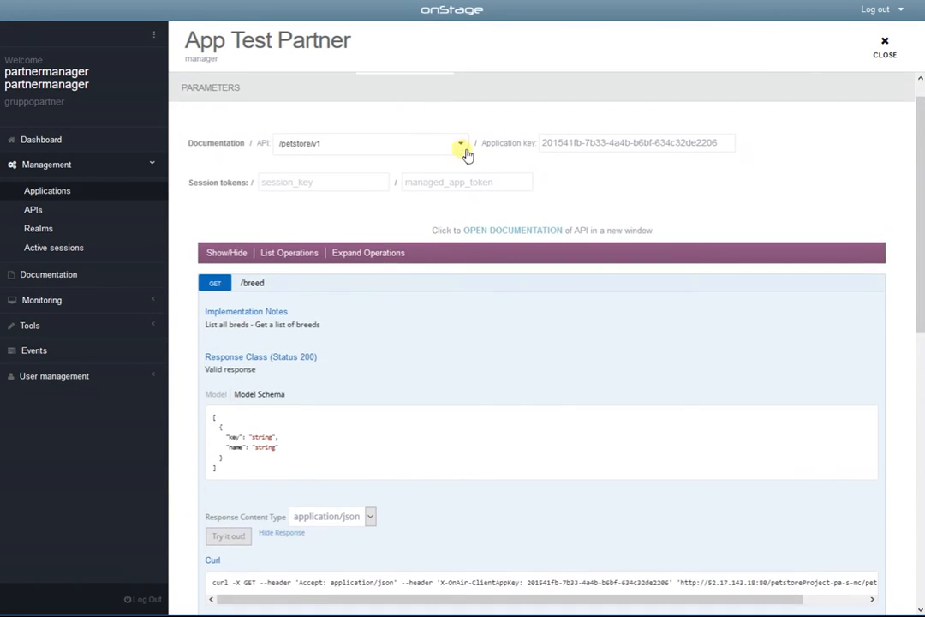
{"action": "scroll", "coordinate": [471, 155], "scroll_direction": "up", "scroll_amount": 1}
{"action": "left_click", "coordinate": [492, 89]}
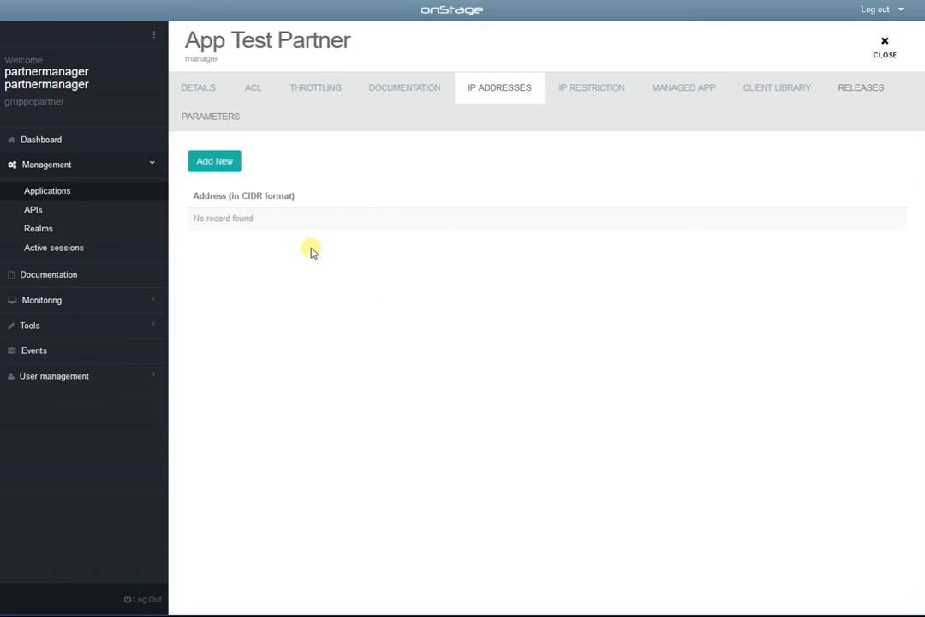
{"action": "left_click", "coordinate": [216, 161]}
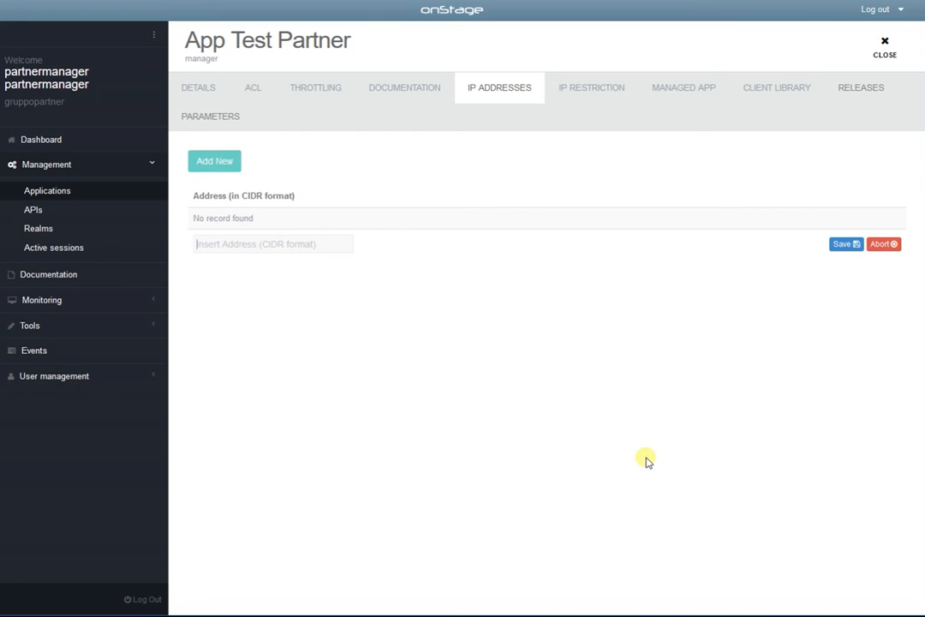
Step: Start a new IP rule for a network address in the application's IP restrictions
{"action": "left_click", "coordinate": [582, 90]}
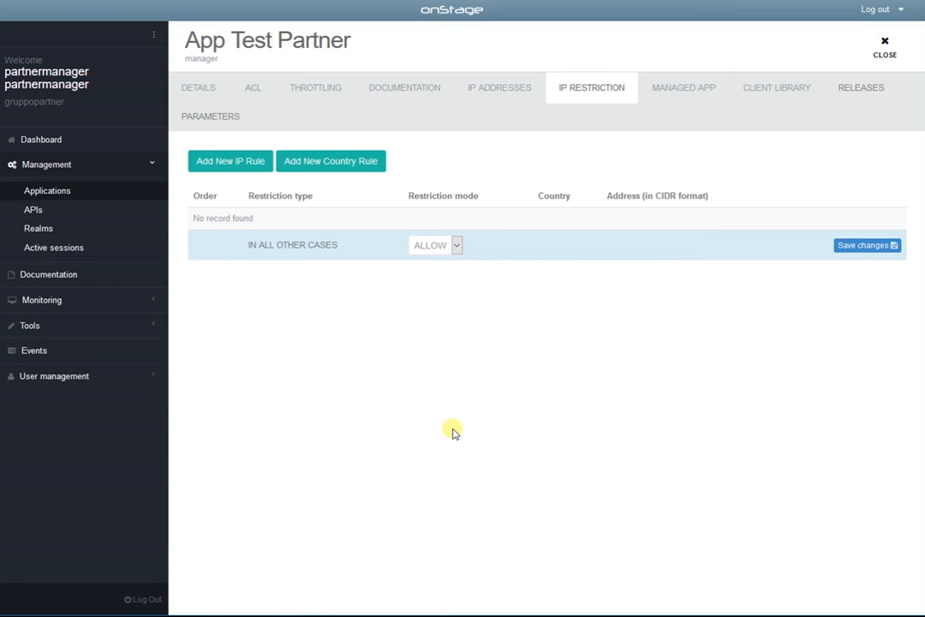
{"action": "left_click", "coordinate": [439, 245]}
{"action": "left_click", "coordinate": [534, 248]}
{"action": "left_click", "coordinate": [255, 163]}
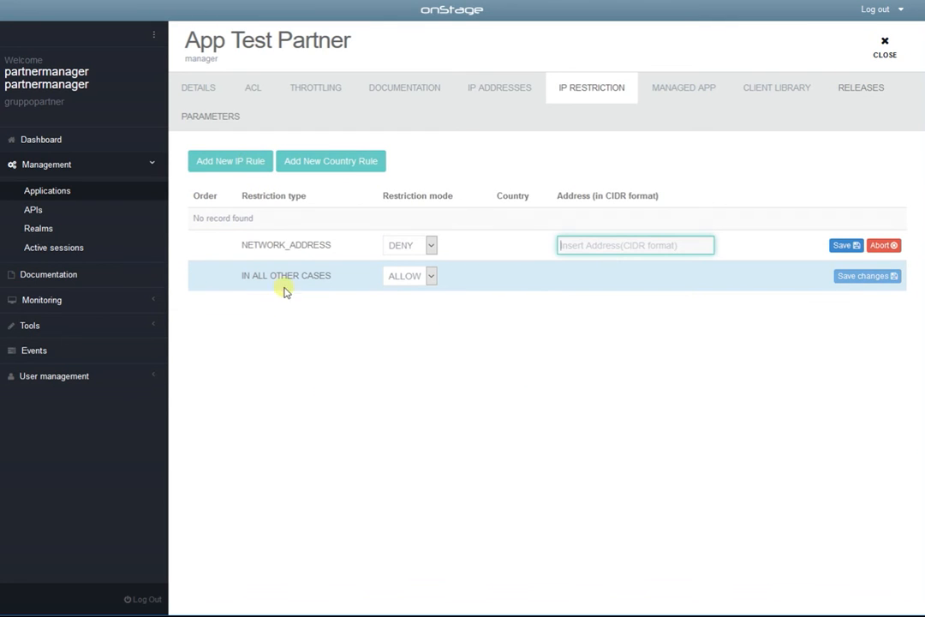
{"action": "left_click", "coordinate": [541, 374]}
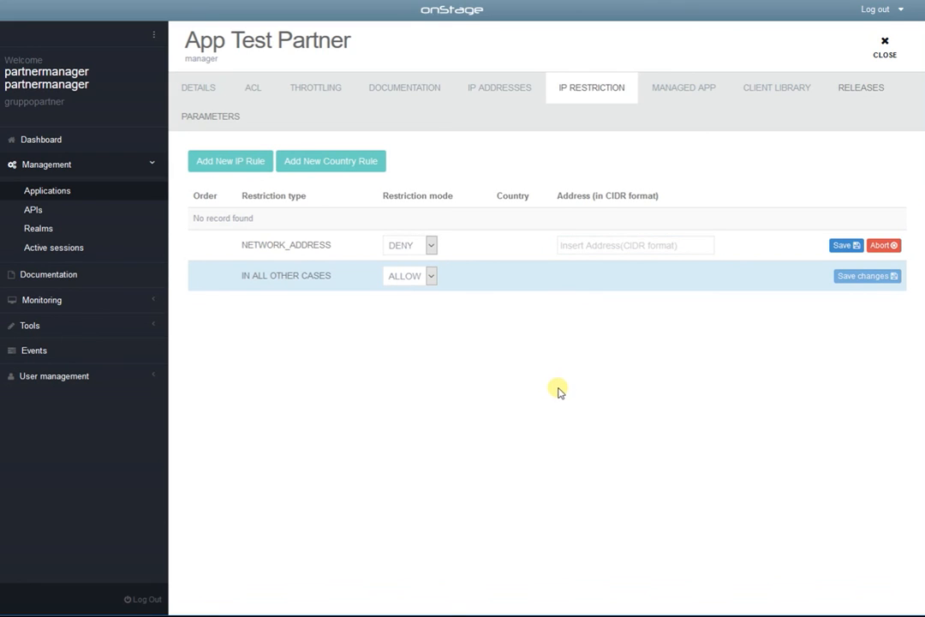